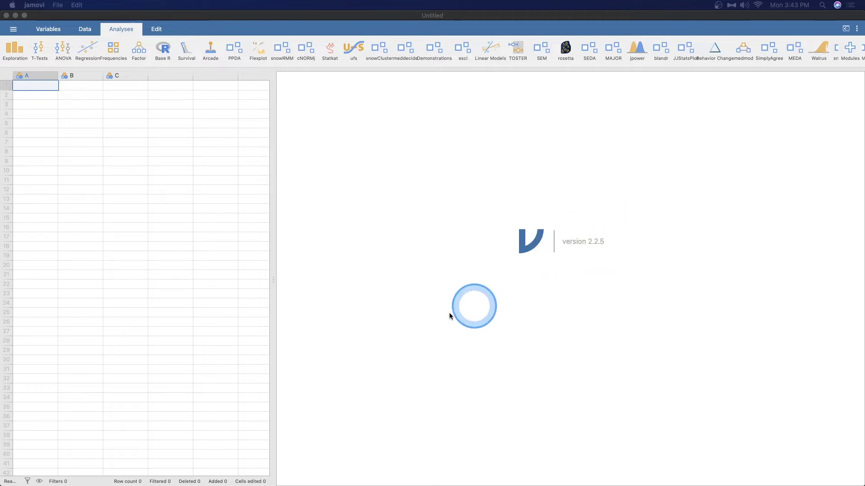
- Open the aflsmall_margins data set from the lsj-data Data Library via the main menu
{"action": "left_click", "coordinate": [13, 30]}
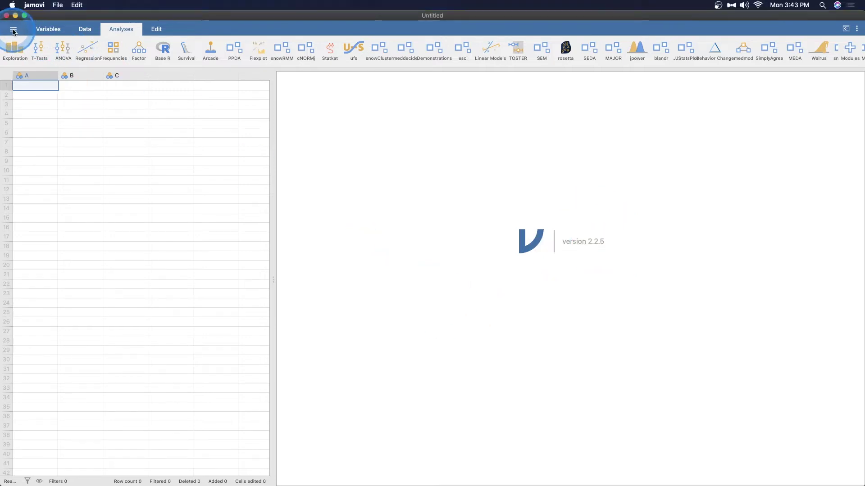
{"action": "left_click", "coordinate": [13, 30]}
{"action": "left_click", "coordinate": [41, 102]}
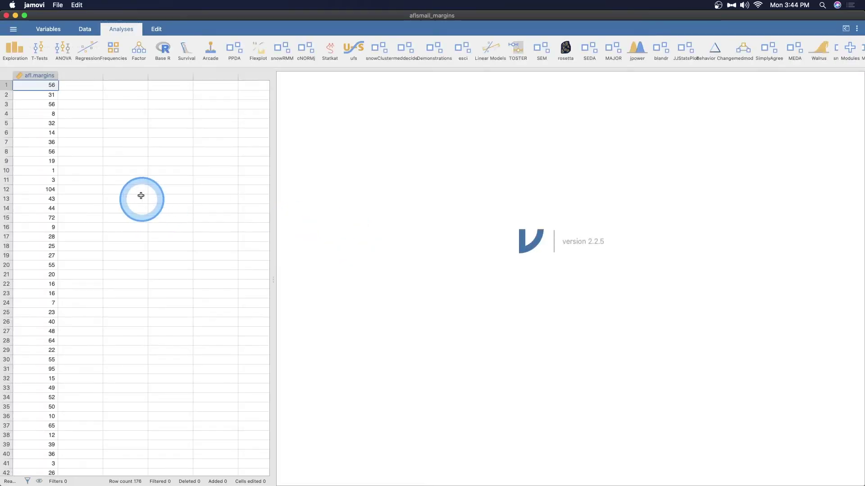
{"action": "scroll", "coordinate": [57, 261], "scroll_direction": "down", "scroll_amount": 20}
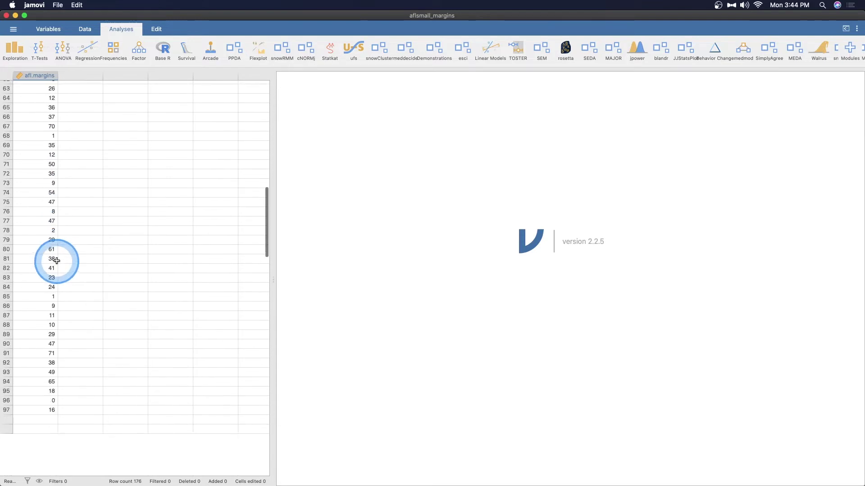
{"action": "scroll", "coordinate": [57, 261], "scroll_direction": "down", "scroll_amount": 15}
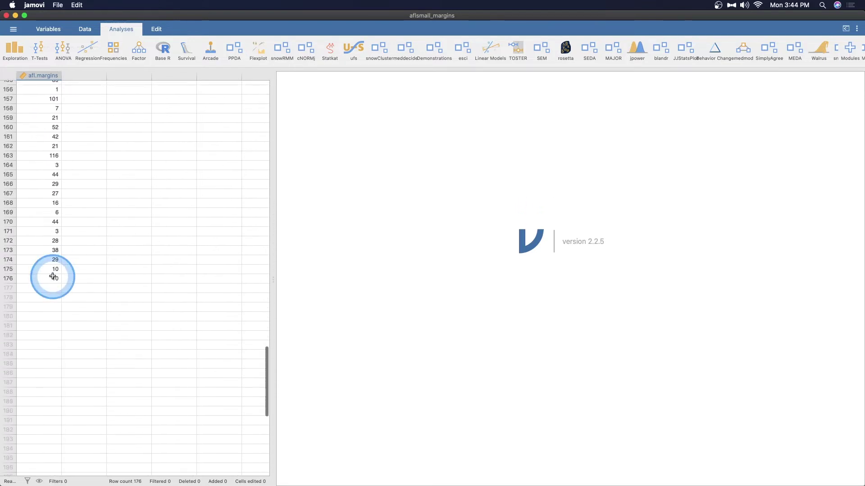
{"action": "scroll", "coordinate": [63, 280], "scroll_direction": "up", "scroll_amount": 20}
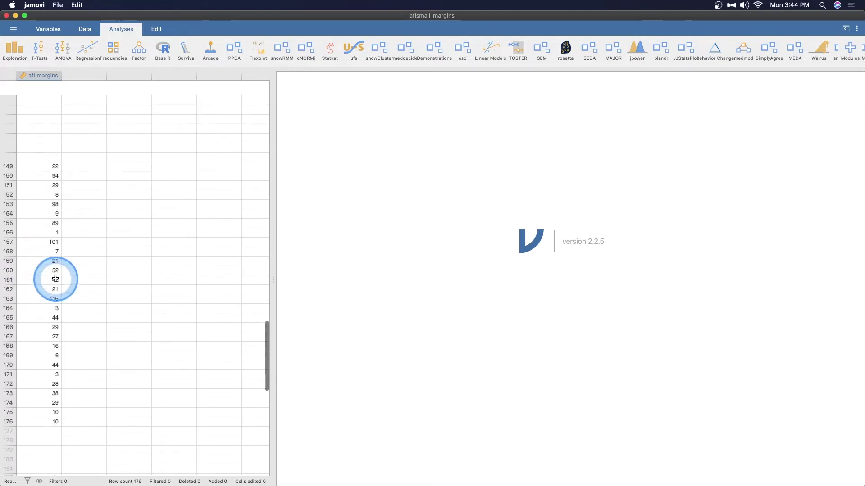
{"action": "scroll", "coordinate": [55, 278], "scroll_direction": "up", "scroll_amount": 10}
{"action": "left_click", "coordinate": [50, 86]}
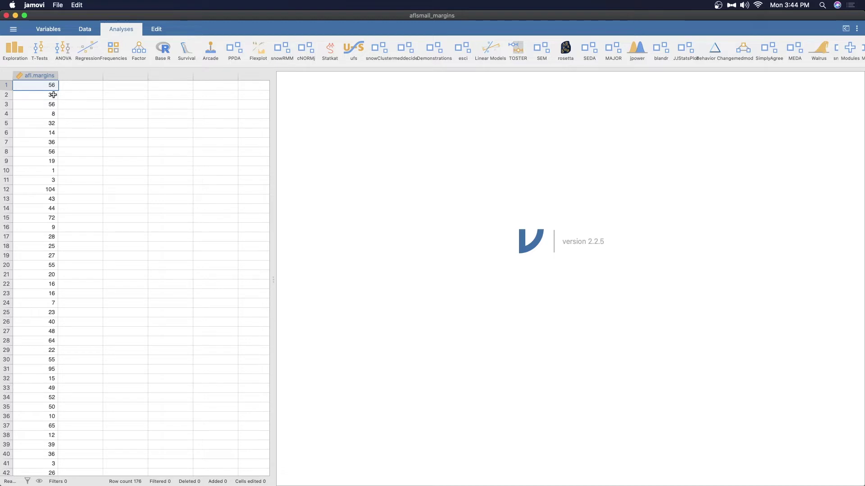
{"action": "left_click", "coordinate": [53, 94]}
{"action": "scroll", "coordinate": [53, 97], "scroll_direction": "down", "scroll_amount": 3}
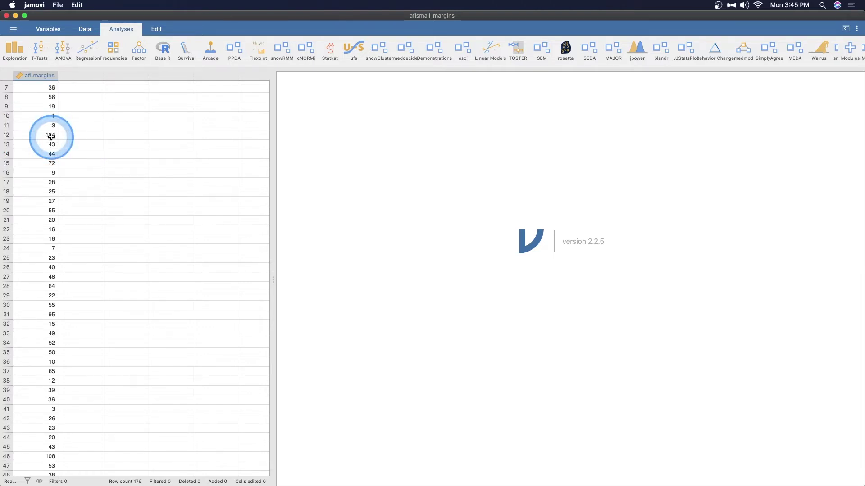
{"action": "scroll", "coordinate": [51, 137], "scroll_direction": "up", "scroll_amount": 3}
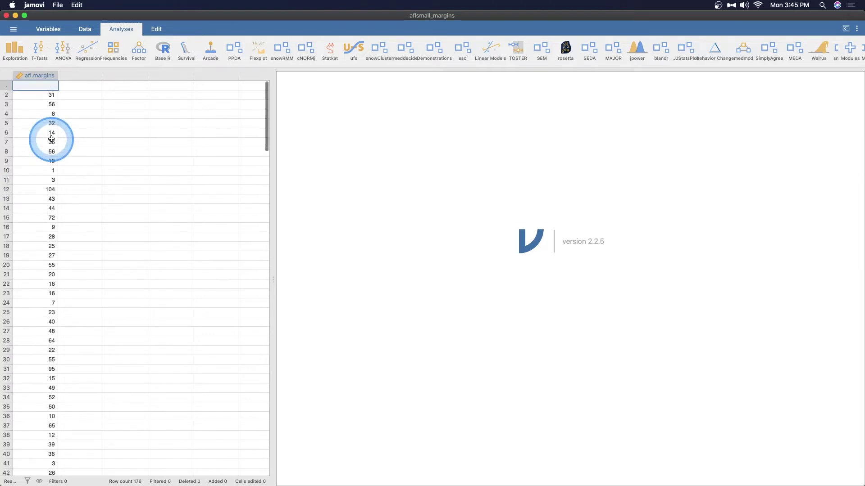
- Run Descriptives on afl.margins, giving N 176, mean 35.3, median 30.5 and SD 26.1
{"action": "left_click", "coordinate": [14, 49]}
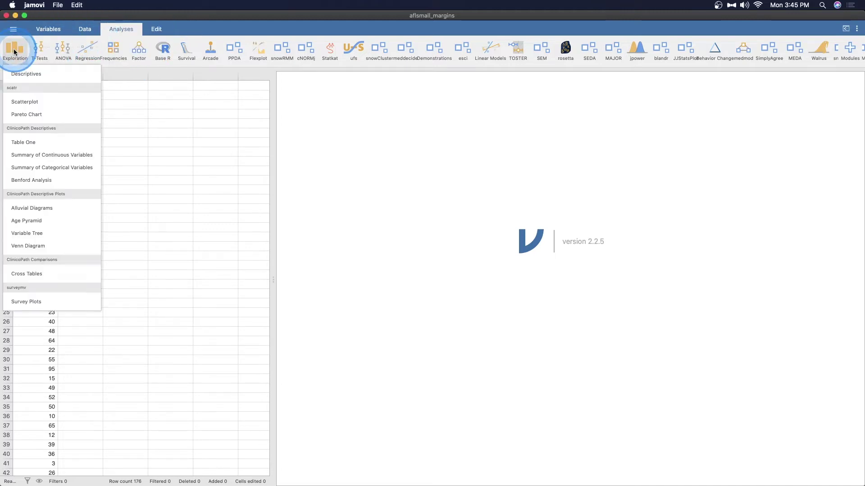
{"action": "left_click", "coordinate": [23, 74]}
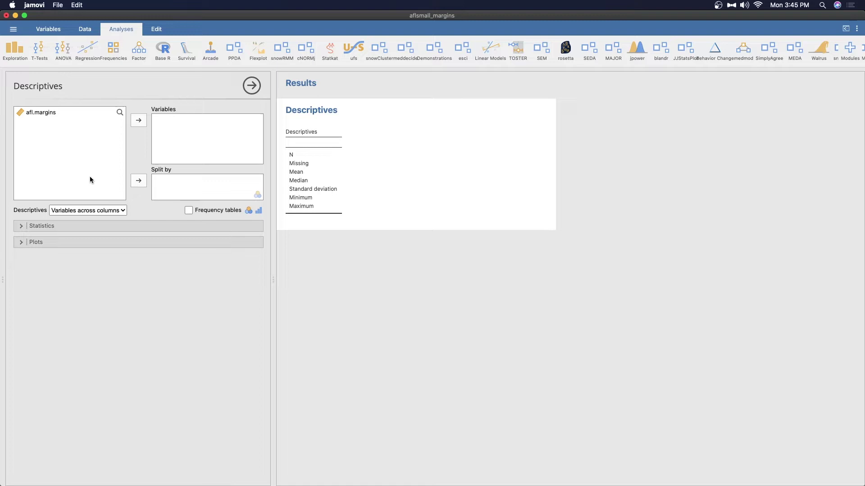
{"action": "left_click", "coordinate": [51, 112]}
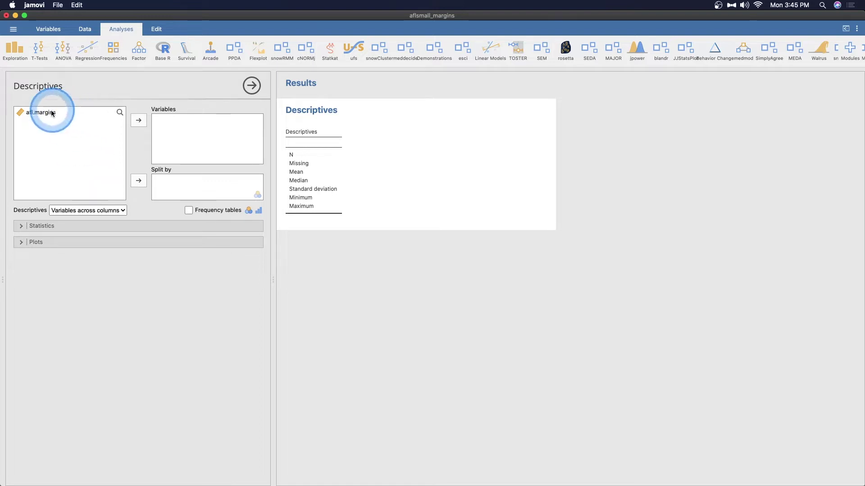
{"action": "left_click", "coordinate": [138, 120]}
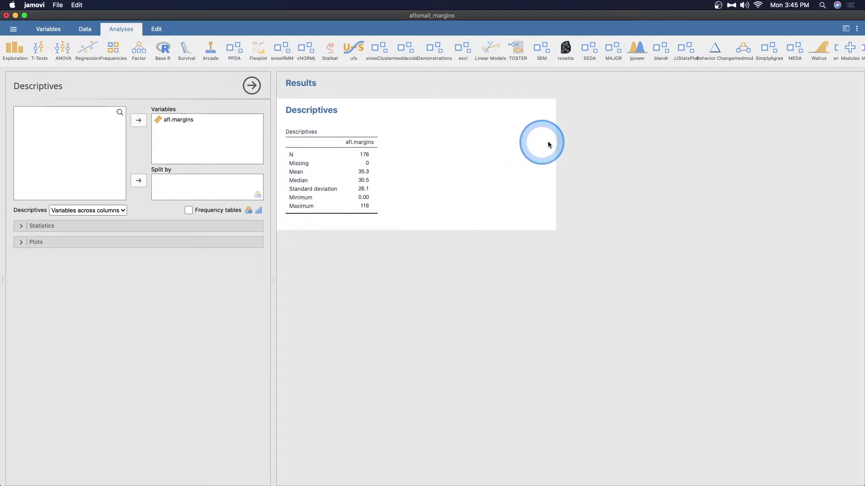
- Switch the Descriptives table layout to 'Variables across rows'
{"action": "left_click", "coordinate": [98, 209]}
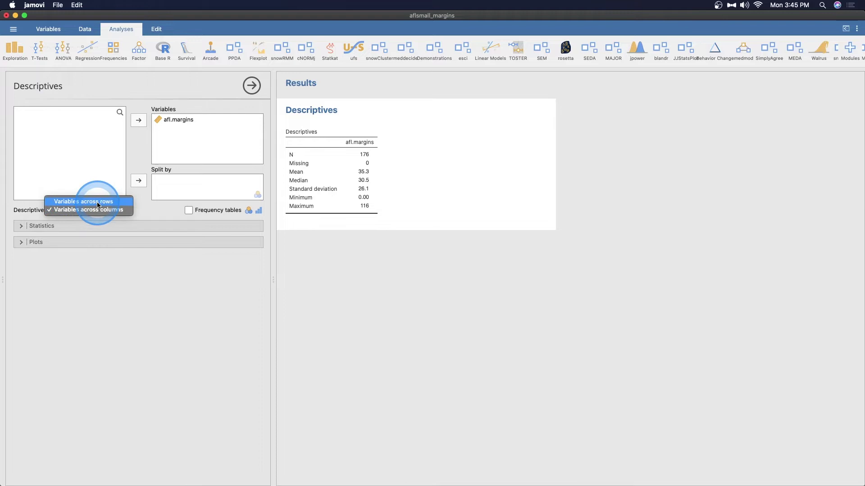
{"action": "left_click", "coordinate": [98, 203]}
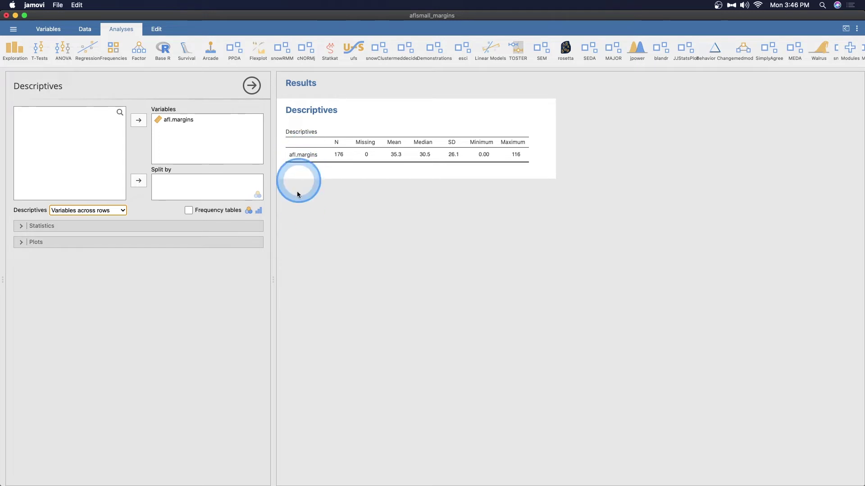
- Expand the Statistics section of the Descriptives options
{"action": "left_click", "coordinate": [143, 224]}
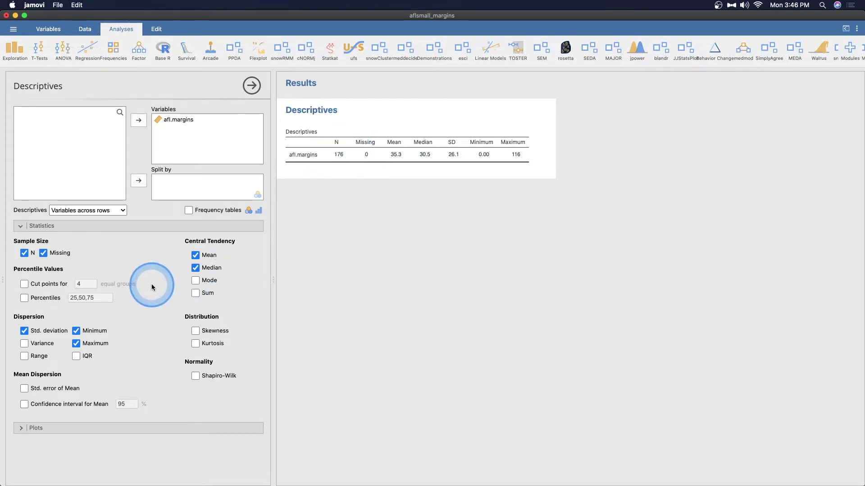
- Tick Mode under Central Tendency, adding a mode of 3.00 for afl.margins
{"action": "left_click", "coordinate": [196, 280]}
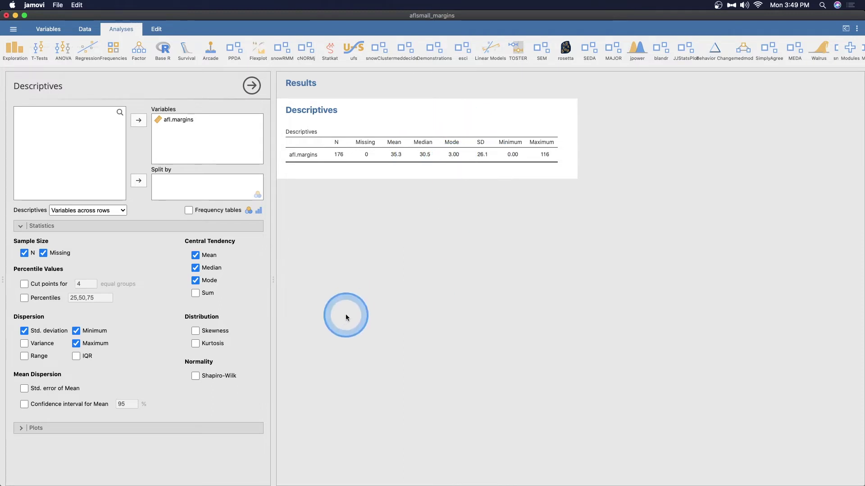
- Tick Sum under Central Tendency, adding a sum of 6213 for afl.margins
{"action": "left_click", "coordinate": [196, 294]}
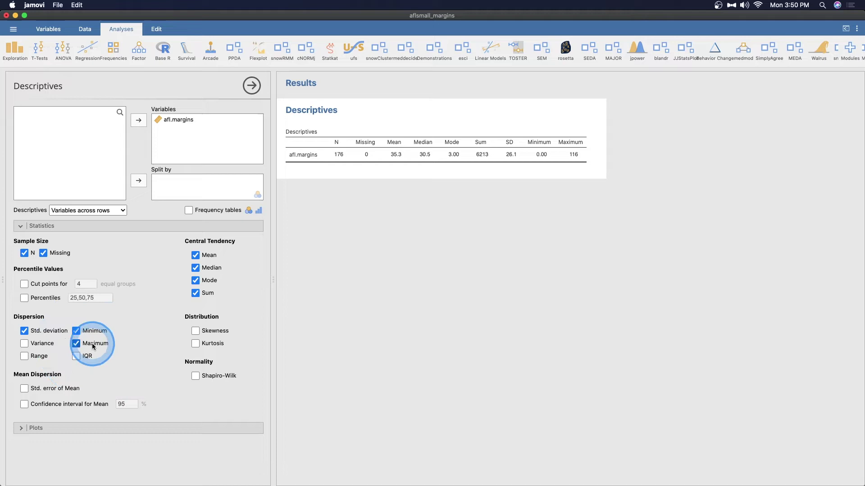
- Add variance (680), range (116) and IQR (37.8) to the afl.margins table
{"action": "left_click", "coordinate": [43, 346]}
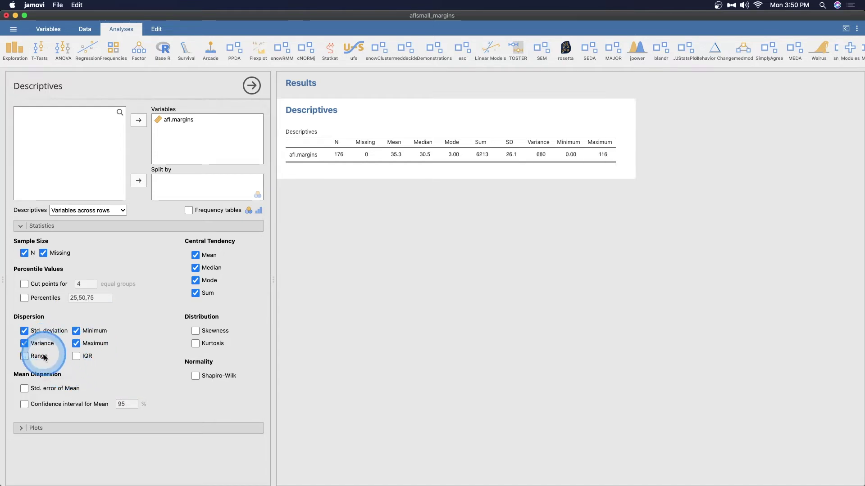
{"action": "left_click", "coordinate": [41, 356]}
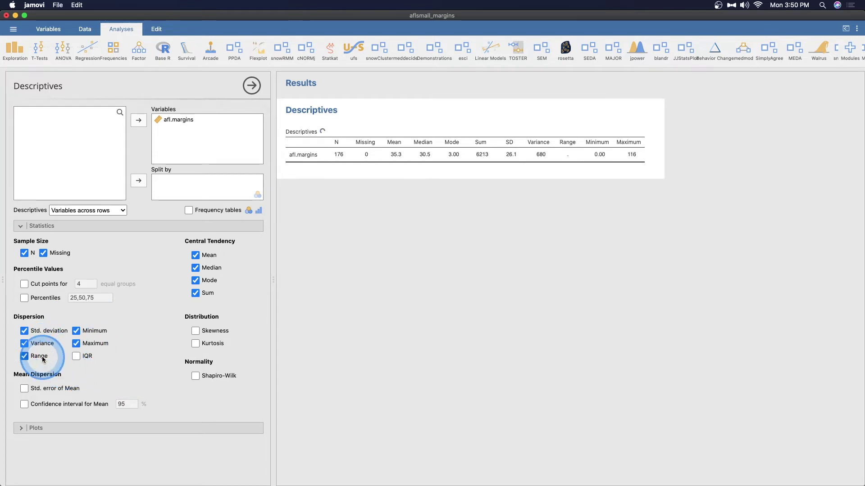
{"action": "left_click", "coordinate": [77, 356]}
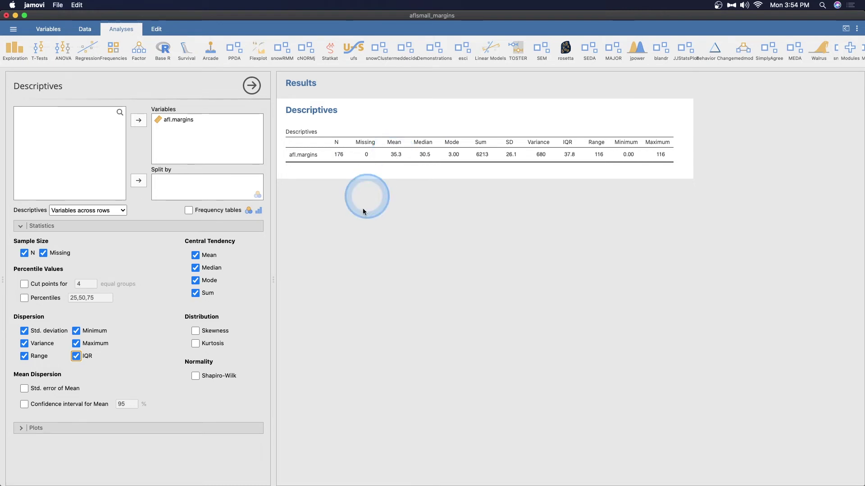
- Add the mean's standard error (1.97) and 95% confidence interval (31.4 to 39.2), plus a histogram
{"action": "left_click", "coordinate": [53, 391]}
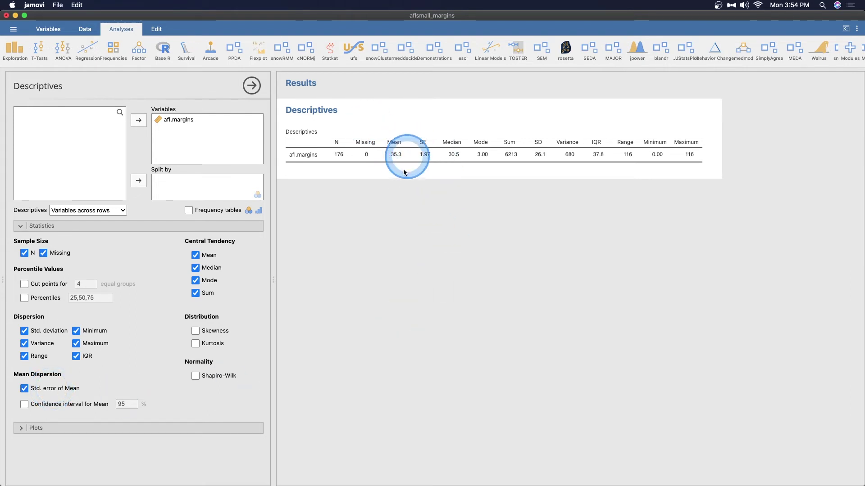
{"action": "left_click", "coordinate": [67, 404]}
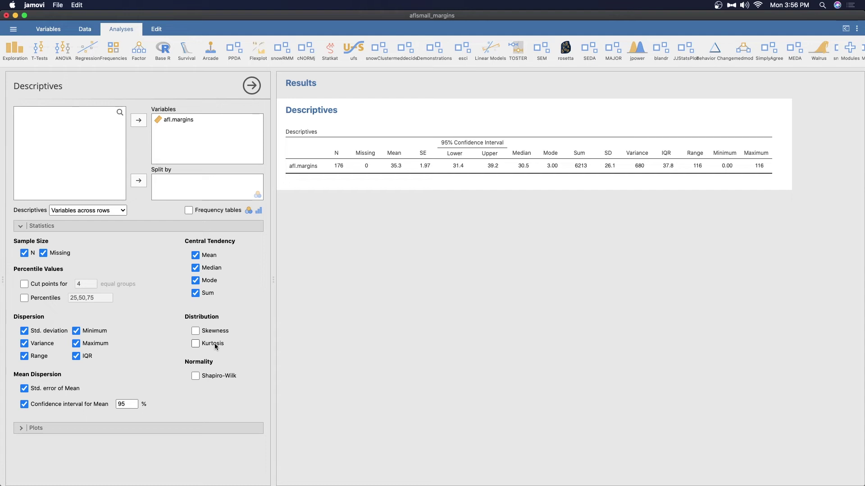
{"action": "left_click", "coordinate": [212, 375]}
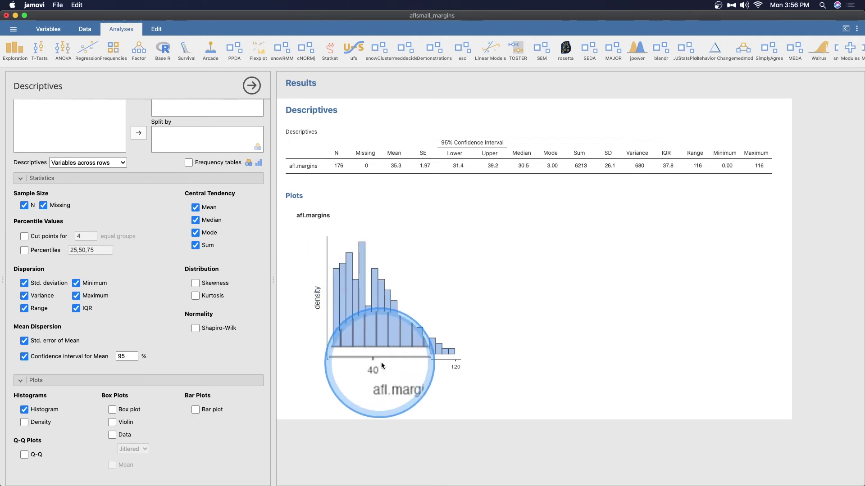
- Bring up the histogram's Image options menu, then dismiss it
{"action": "right_click", "coordinate": [416, 299]}
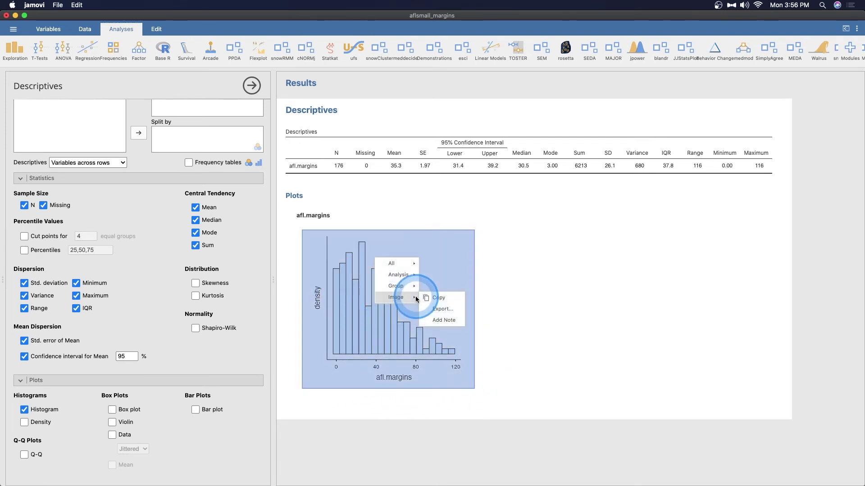
{"action": "left_click", "coordinate": [450, 356]}
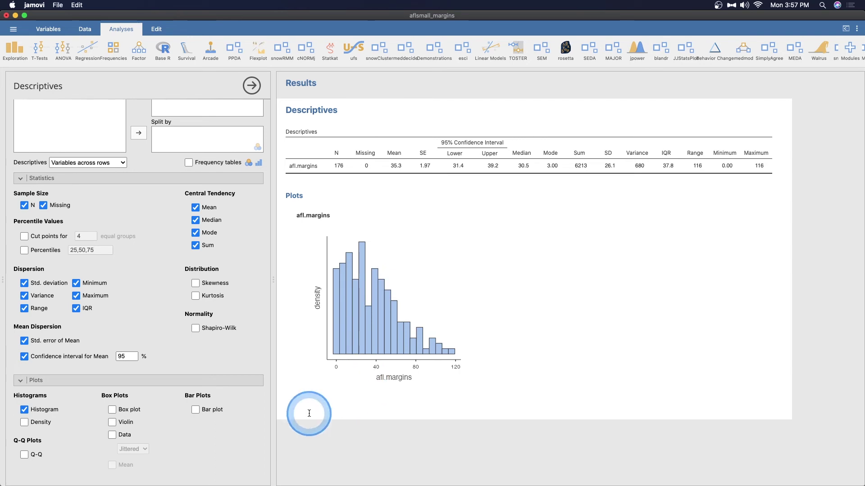
- Tick Density under Histograms to draw a density curve over the afl.margins histogram
{"action": "left_click", "coordinate": [26, 423]}
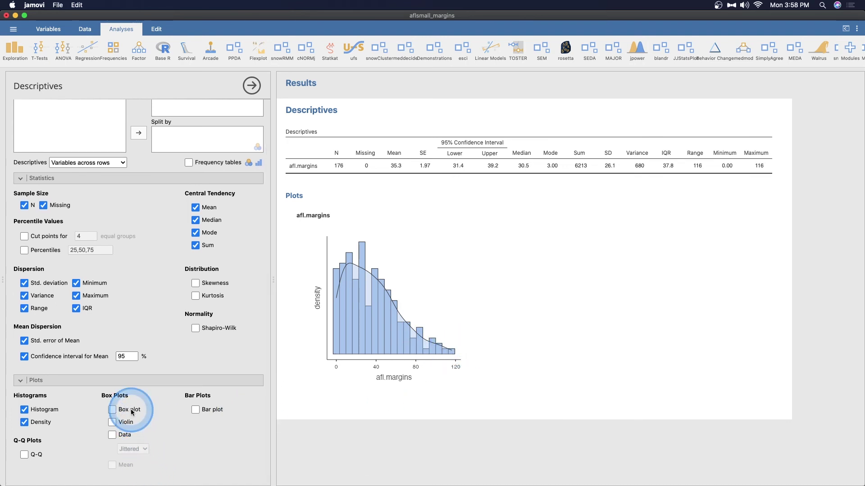
- Draw afl.margins as a box plot wrapped in a violin with jittered data points
{"action": "left_click", "coordinate": [112, 410]}
{"action": "scroll", "coordinate": [495, 331], "scroll_direction": "down", "scroll_amount": 3}
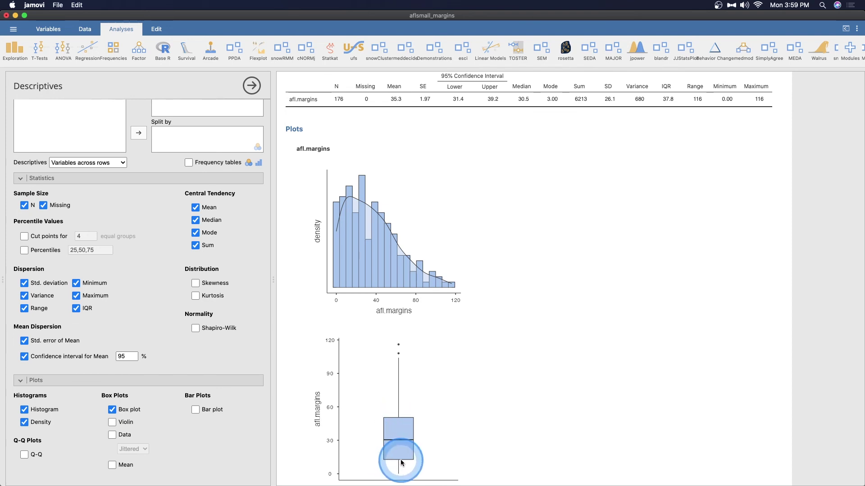
{"action": "left_click", "coordinate": [126, 423]}
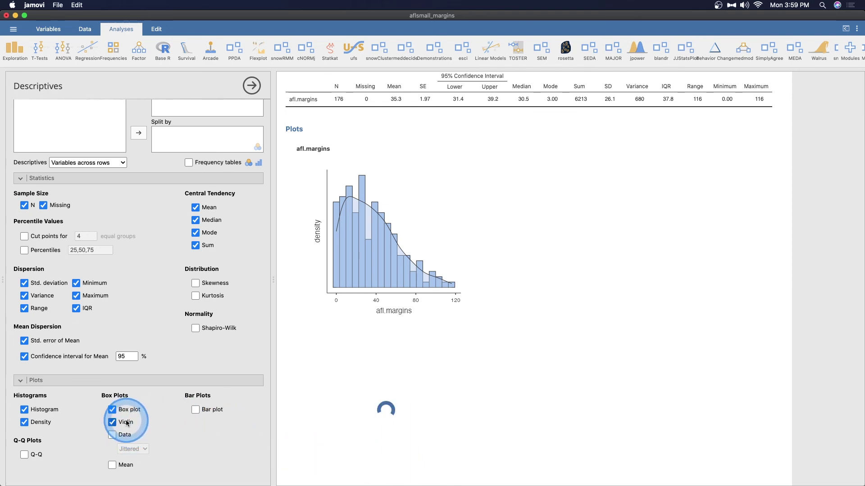
{"action": "left_click_drag", "start_coordinate": [386, 453], "coordinate": [366, 475]}
{"action": "left_click_drag", "start_coordinate": [417, 415], "coordinate": [378, 274]}
{"action": "right_click", "coordinate": [377, 273]}
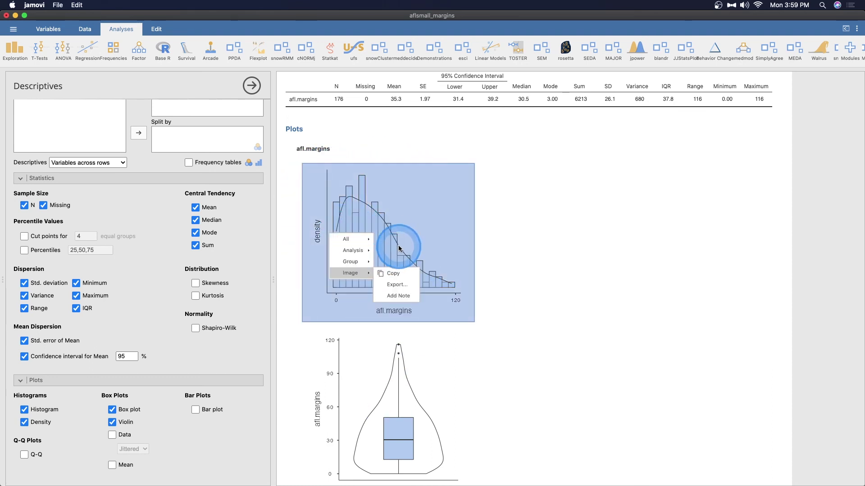
{"action": "left_click", "coordinate": [380, 199]}
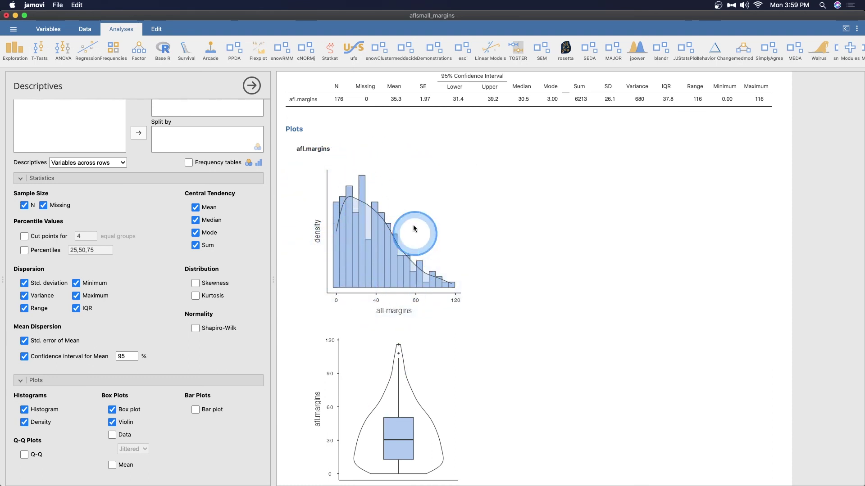
{"action": "left_click", "coordinate": [122, 435]}
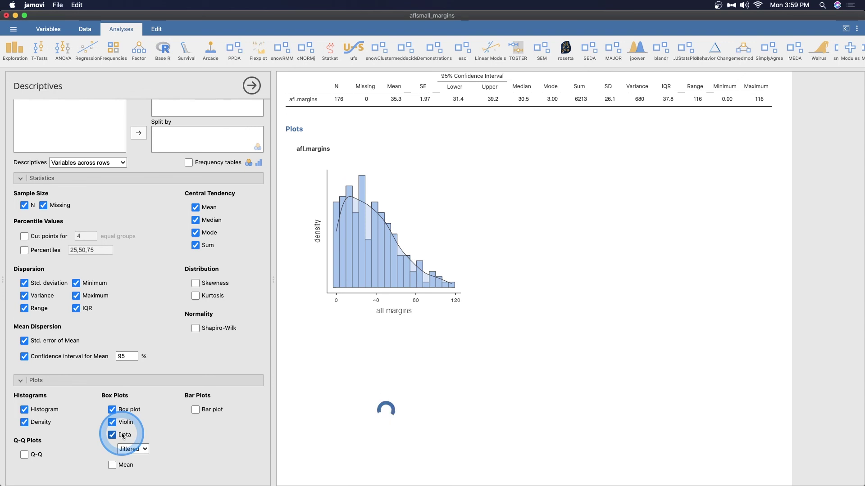
- Try Stacked data points, revert to Jittered, and tick Mean on the box-violin plot
{"action": "left_click", "coordinate": [145, 450]}
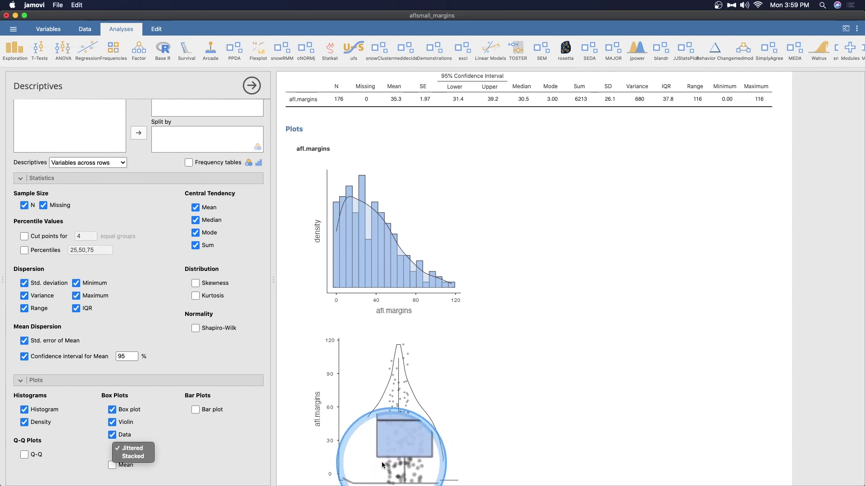
{"action": "left_click", "coordinate": [135, 456]}
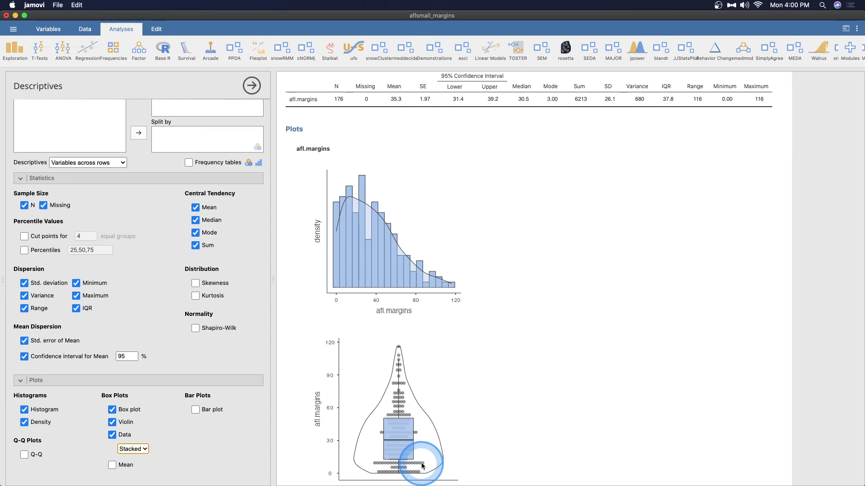
{"action": "left_click", "coordinate": [133, 449]}
{"action": "left_click", "coordinate": [138, 446]}
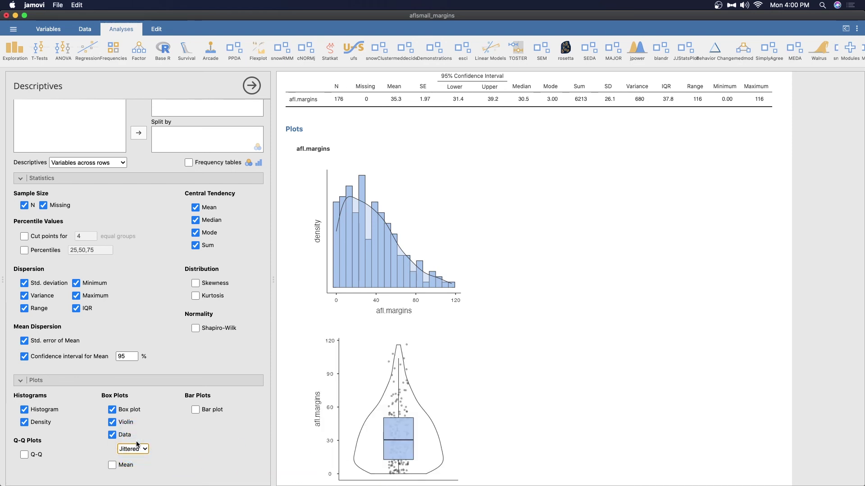
{"action": "left_click", "coordinate": [126, 470]}
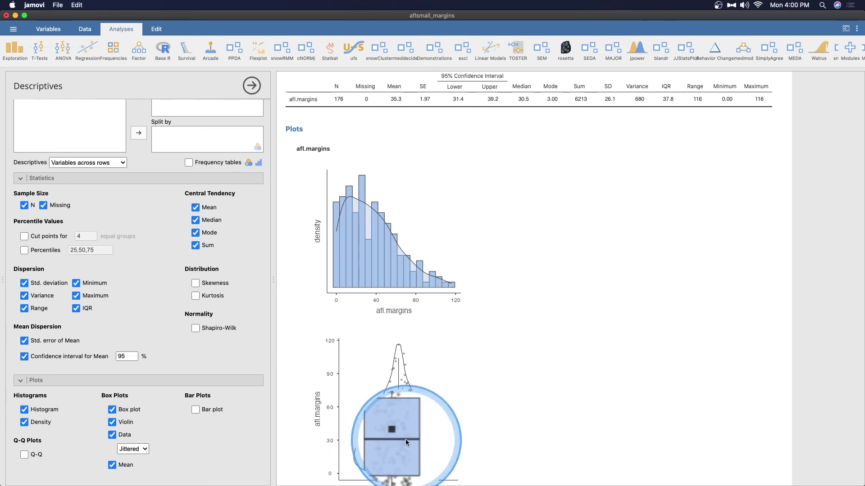
- Set the data points to Stacked and return the results view to the top
{"action": "left_click", "coordinate": [140, 451]}
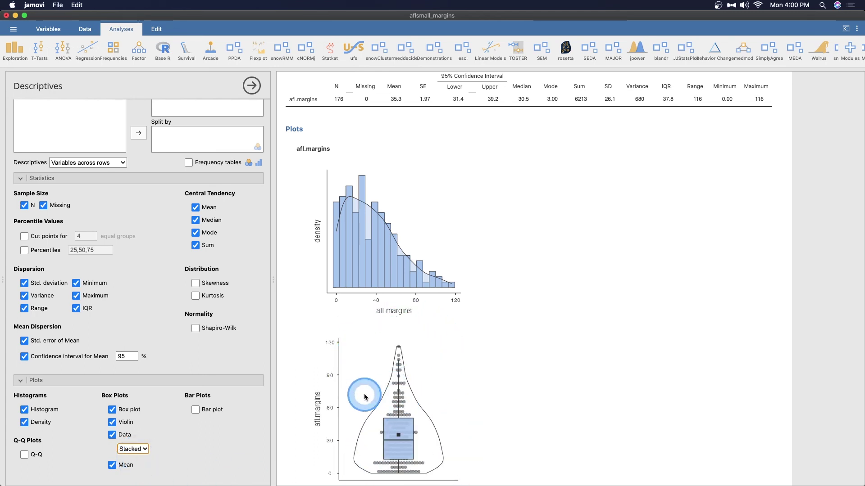
{"action": "right_click", "coordinate": [325, 358]}
{"action": "mouse_move", "coordinate": [345, 396]}
{"action": "left_click", "coordinate": [512, 438]}
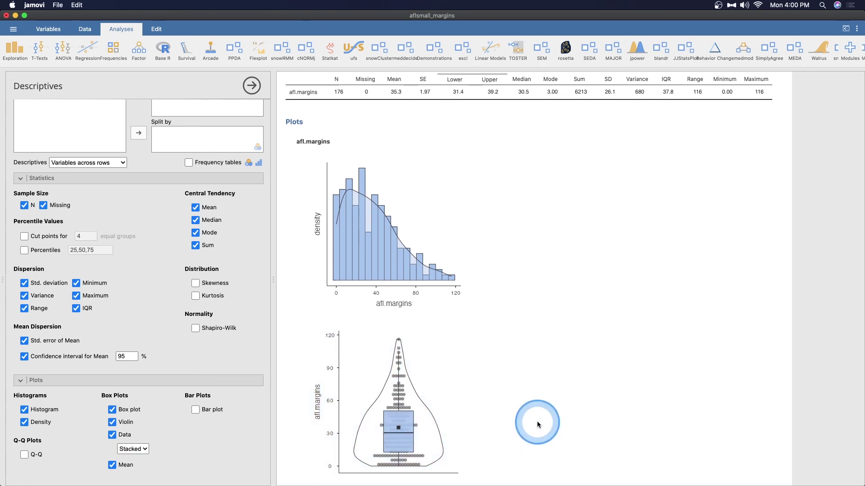
{"action": "scroll", "coordinate": [527, 370], "scroll_direction": "down", "scroll_amount": 2}
{"action": "scroll", "coordinate": [432, 284], "scroll_direction": "up", "scroll_amount": 5}
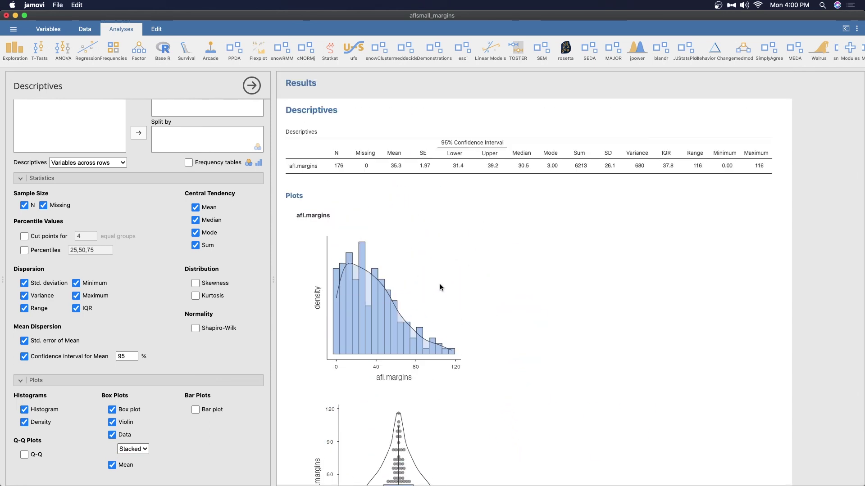
{"action": "left_click", "coordinate": [475, 355]}
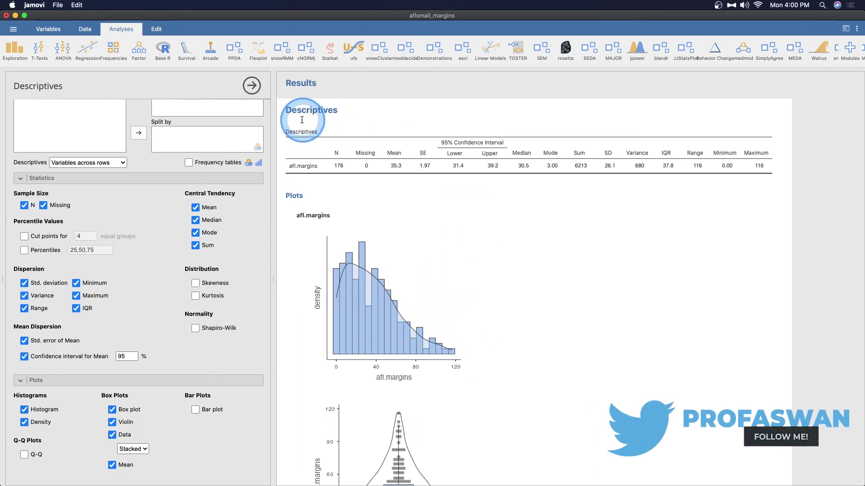